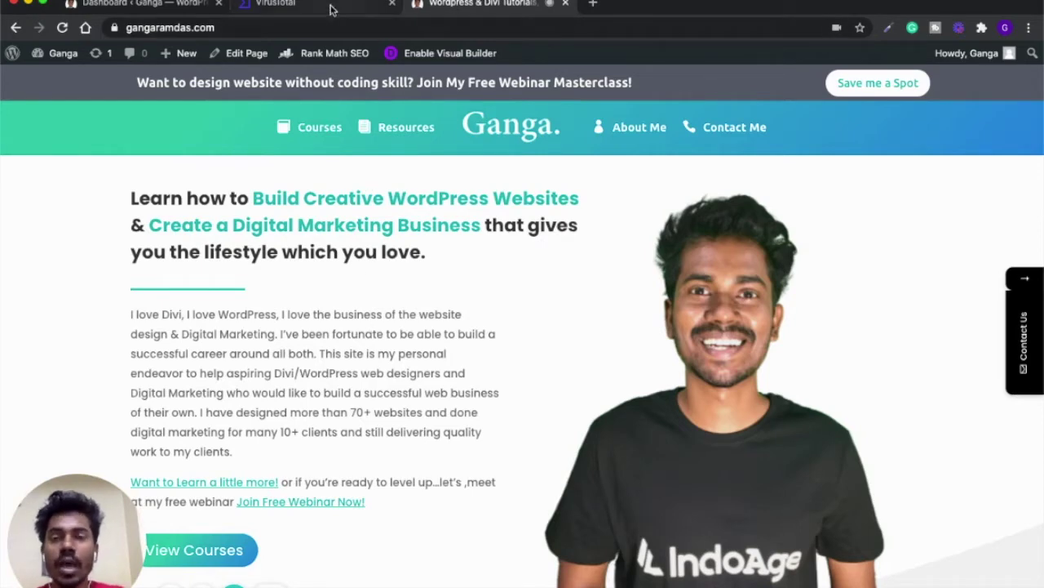
Place the VirusTotal tab beside the gangaramdas.com tabs and check the site's home page.
{"action": "left_click_drag", "start_coordinate": [536, 6], "coordinate": [564, 5]}
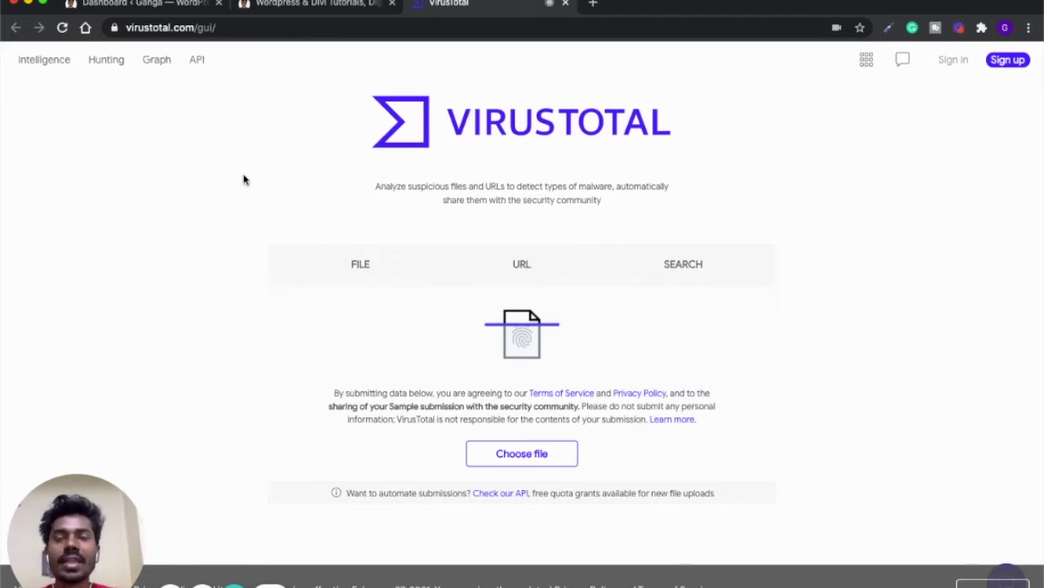
{"action": "left_click", "coordinate": [308, 11]}
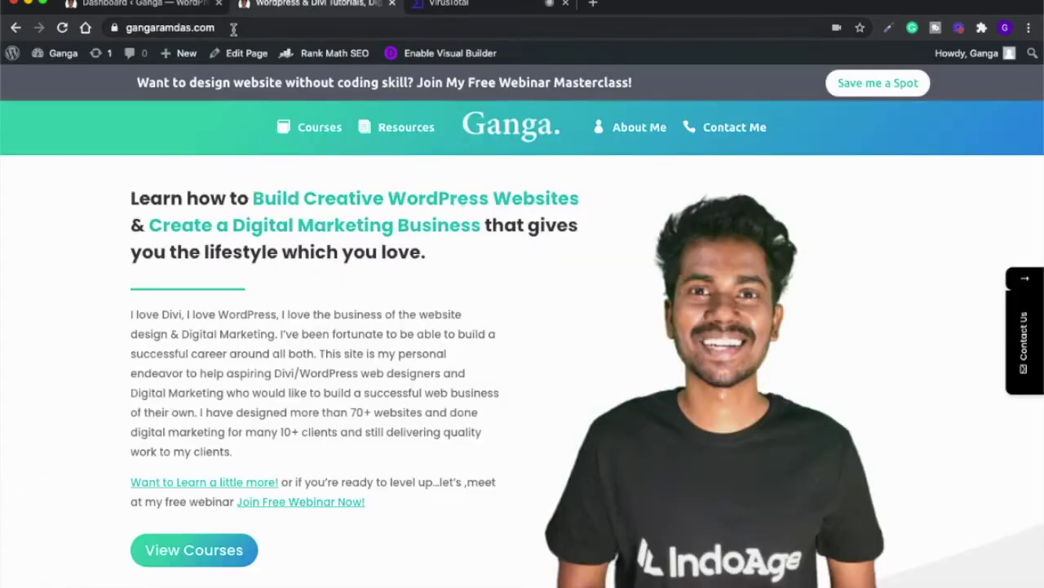
{"action": "left_click", "coordinate": [482, 6]}
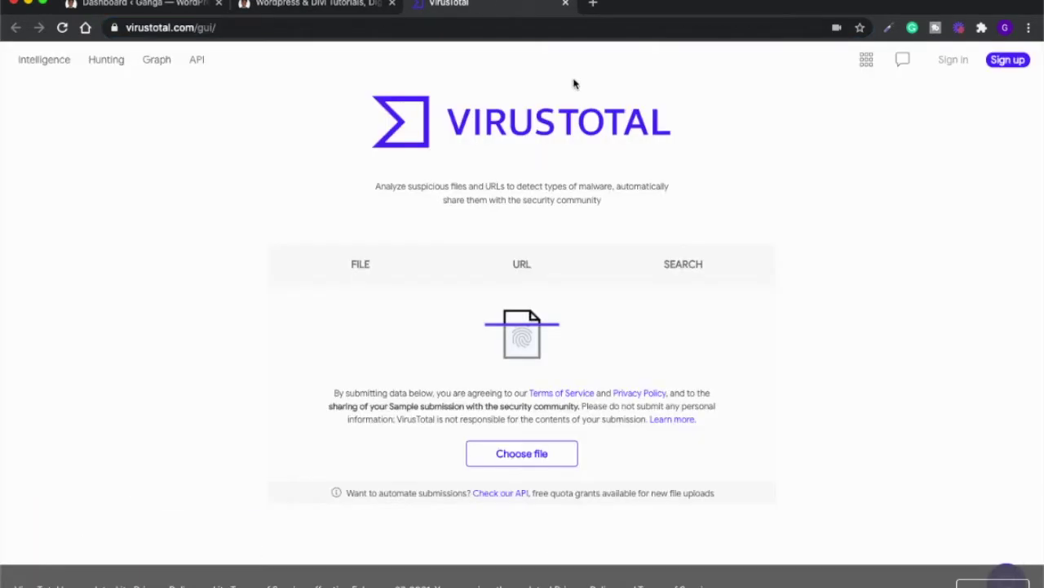
{"action": "left_click", "coordinate": [520, 264]}
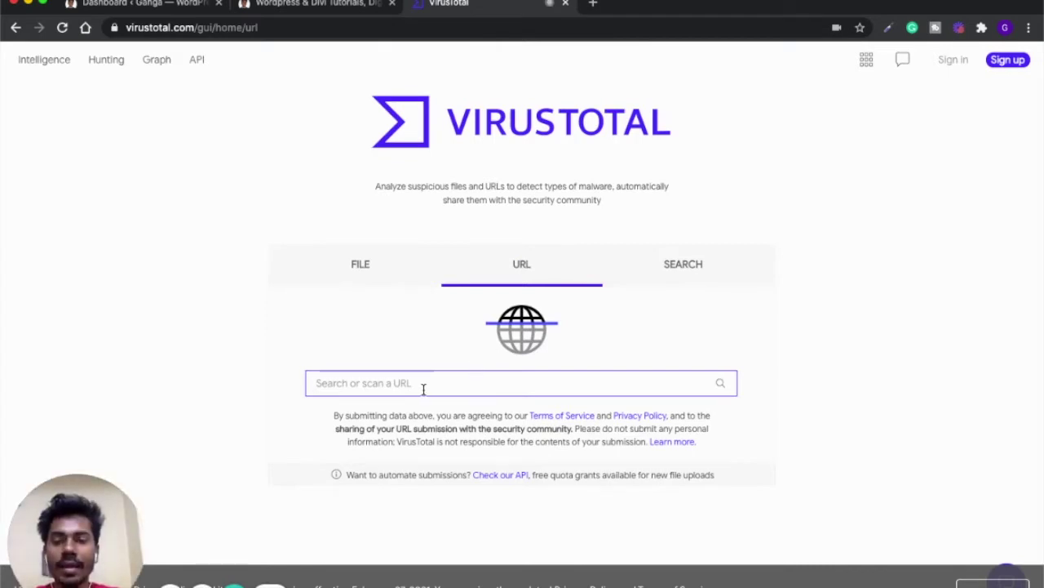
{"action": "type", "text": "https://gangaramdas.com/"}
{"action": "left_click", "coordinate": [722, 384]}
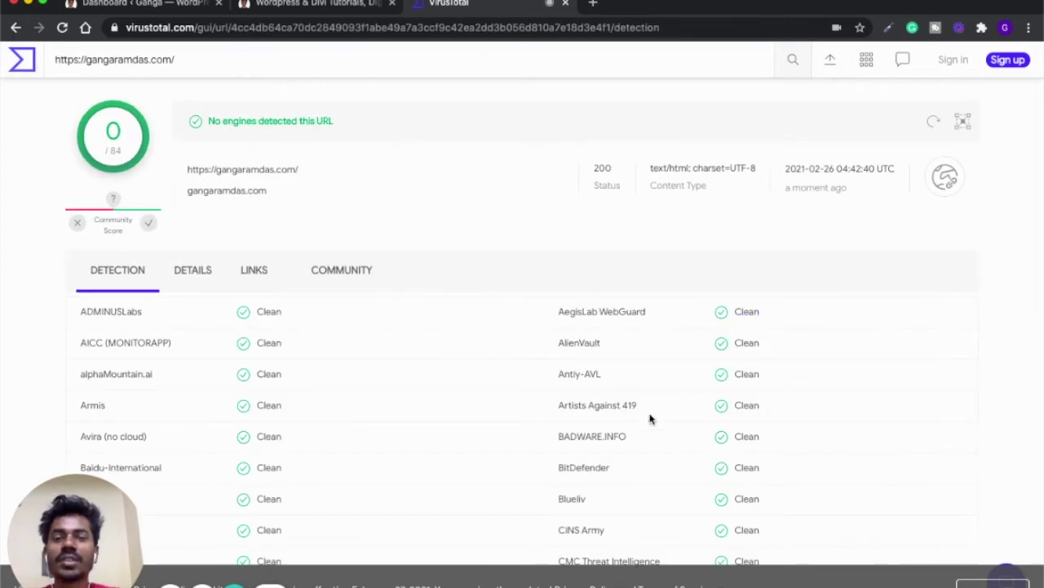
Review the clean 0/84 result, then return to the WordPress dashboard.
{"action": "scroll", "coordinate": [650, 419], "scroll_direction": "down", "scroll_amount": 1}
{"action": "scroll", "coordinate": [650, 419], "scroll_direction": "down", "scroll_amount": 2}
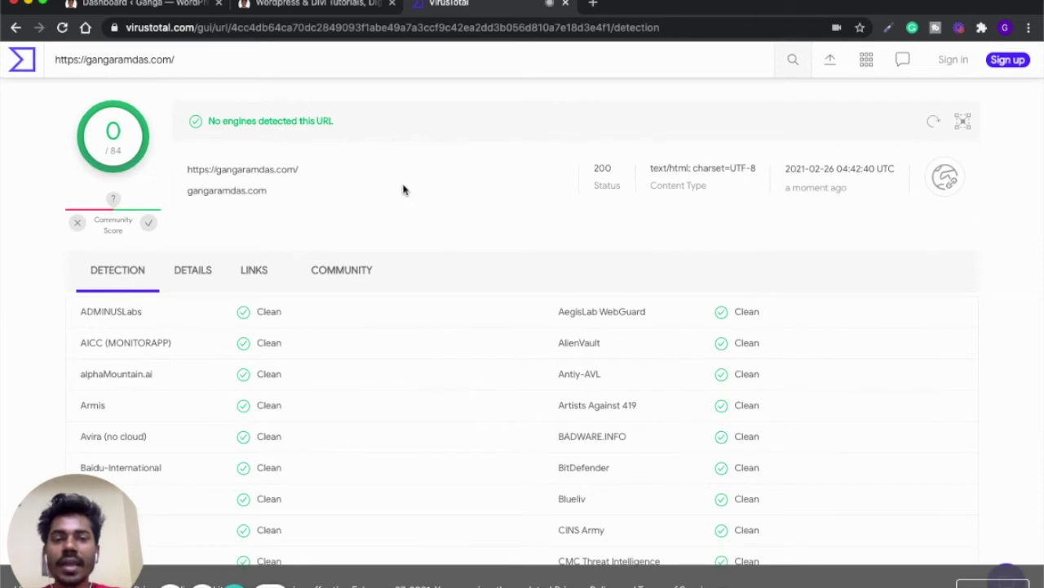
{"action": "scroll", "coordinate": [433, 302], "scroll_direction": "down", "scroll_amount": 3}
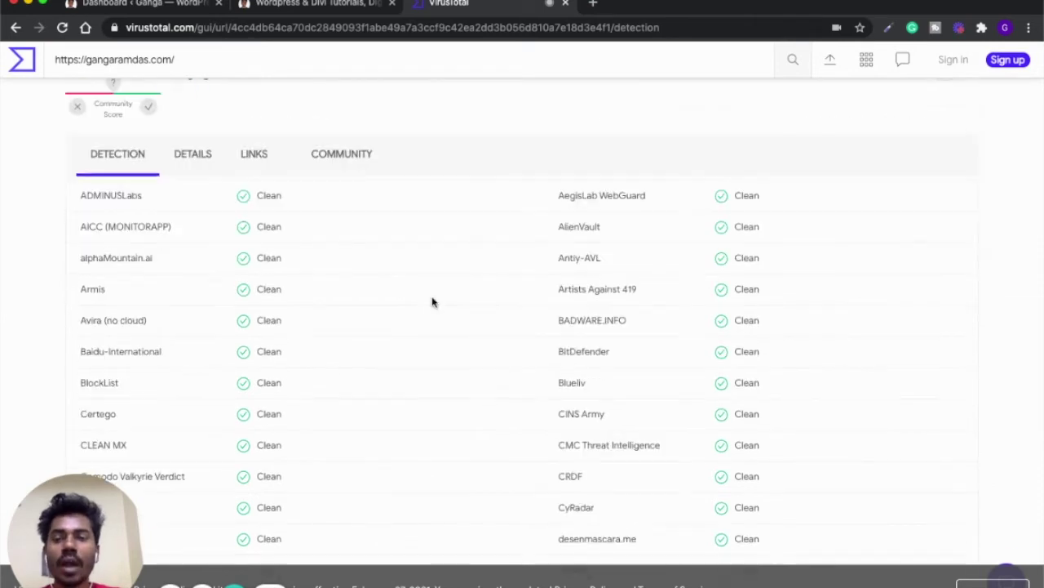
{"action": "scroll", "coordinate": [433, 302], "scroll_direction": "down", "scroll_amount": 2}
{"action": "scroll", "coordinate": [433, 302], "scroll_direction": "down", "scroll_amount": 2}
{"action": "scroll", "coordinate": [432, 302], "scroll_direction": "down", "scroll_amount": 2}
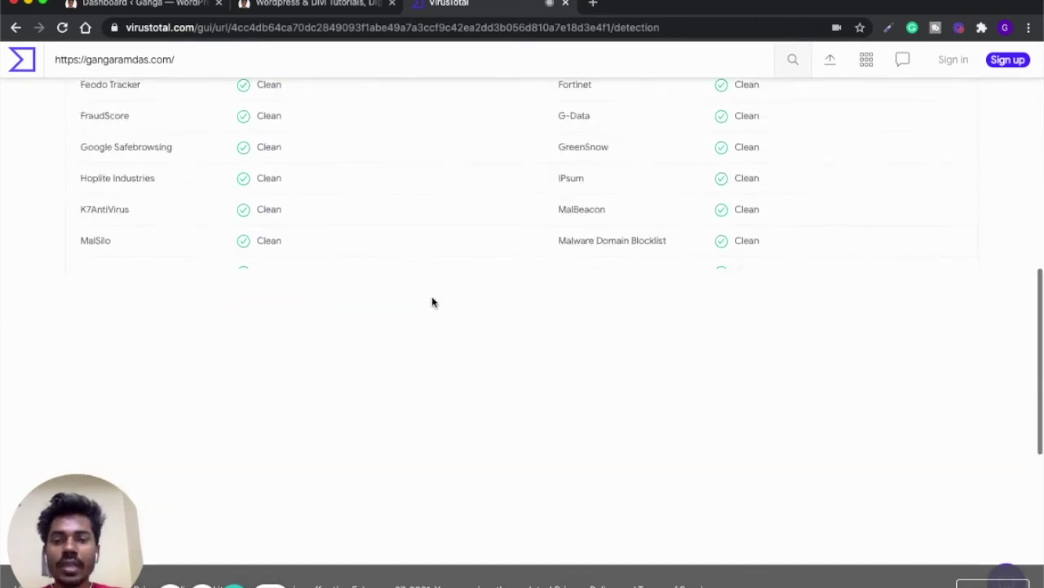
{"action": "scroll", "coordinate": [433, 301], "scroll_direction": "up", "scroll_amount": 1}
{"action": "scroll", "coordinate": [432, 302], "scroll_direction": "up", "scroll_amount": 1}
{"action": "scroll", "coordinate": [433, 302], "scroll_direction": "up", "scroll_amount": 2}
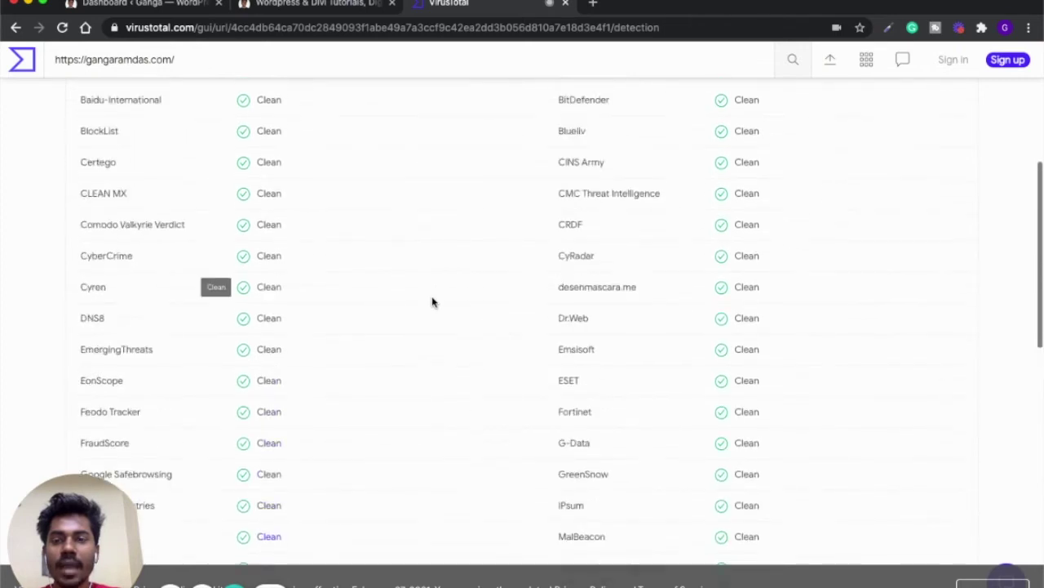
{"action": "scroll", "coordinate": [432, 302], "scroll_direction": "up", "scroll_amount": 2}
{"action": "scroll", "coordinate": [432, 302], "scroll_direction": "up", "scroll_amount": 2}
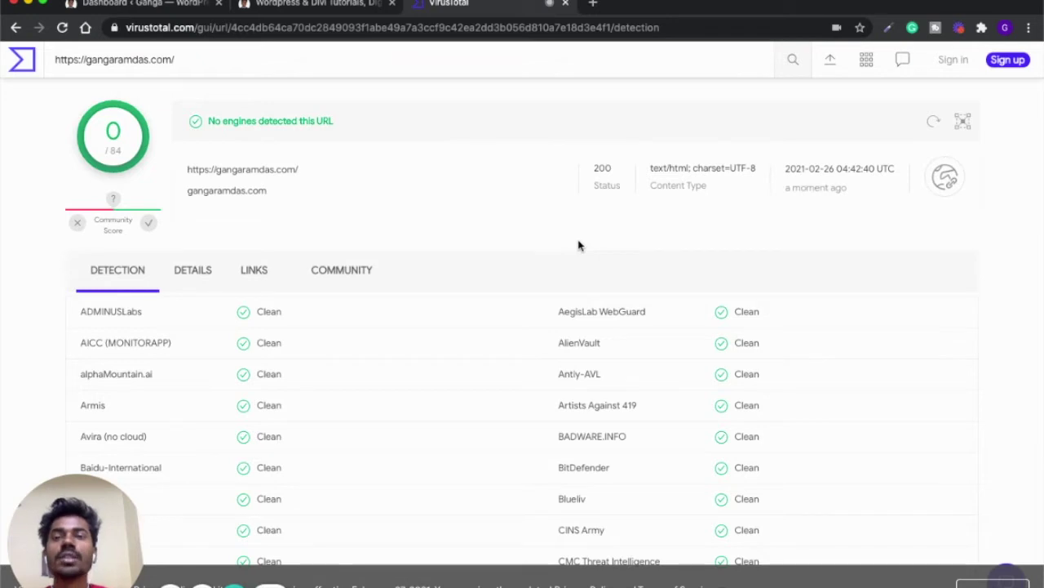
{"action": "left_click", "coordinate": [181, 6]}
{"action": "mouse_move", "coordinate": [42, 350]}
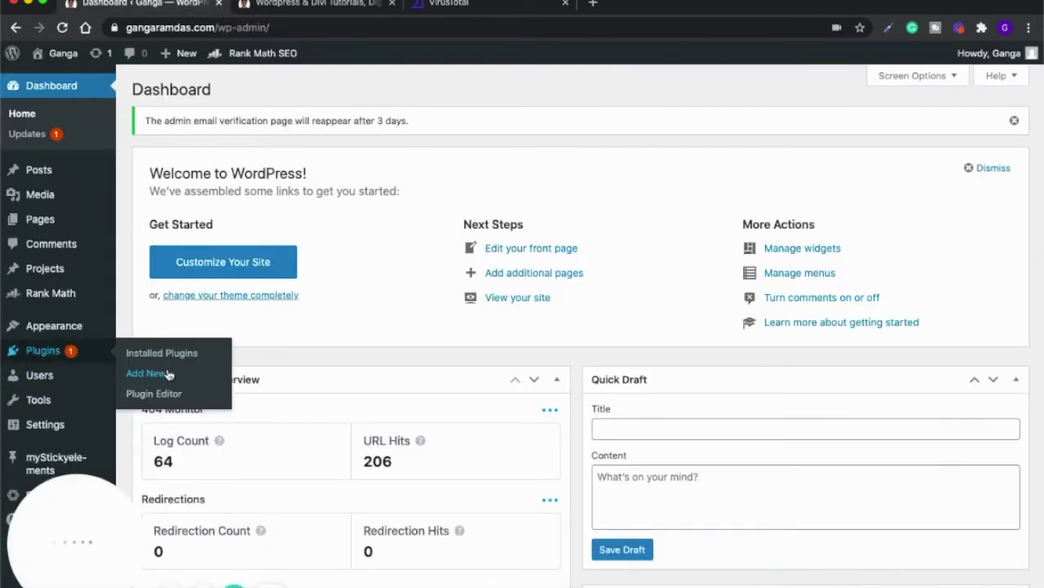
Search Add New plugins for 'wordfence' and check Wordfence Security's rating and installs.
{"action": "left_click", "coordinate": [156, 373]}
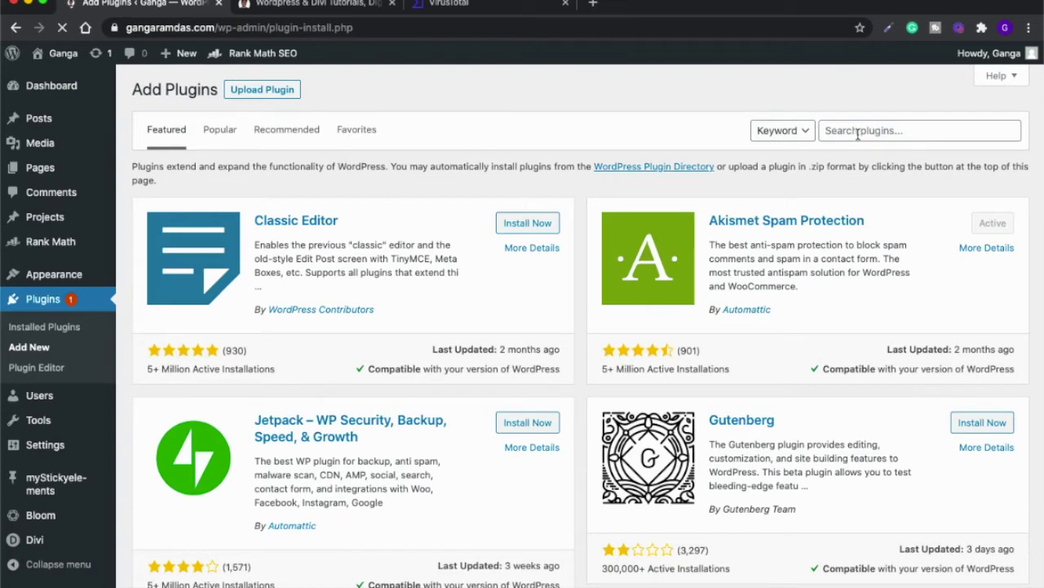
{"action": "left_click", "coordinate": [858, 133]}
{"action": "type", "text": "word"}
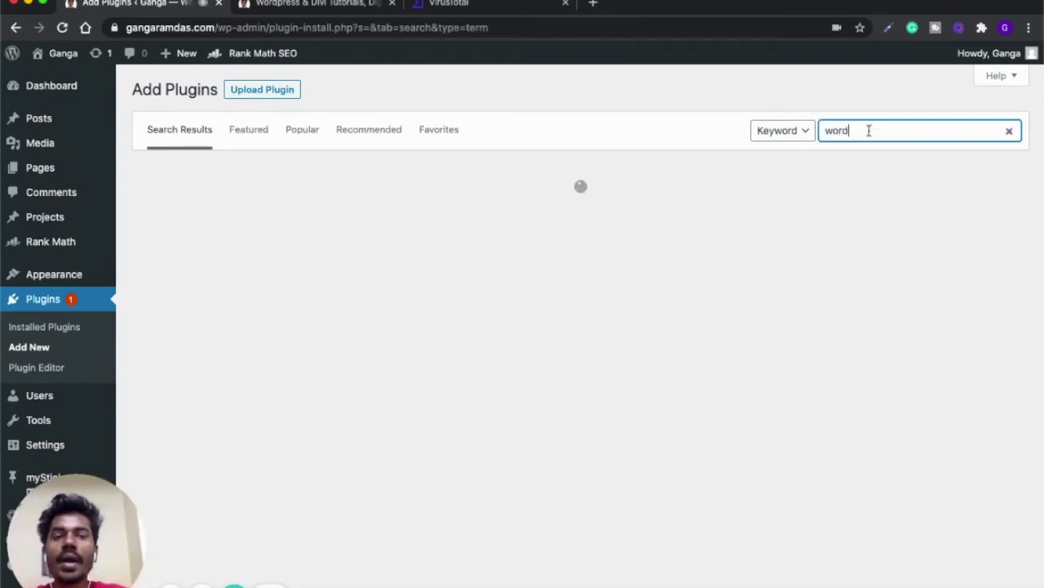
{"action": "type", "text": "fence"}
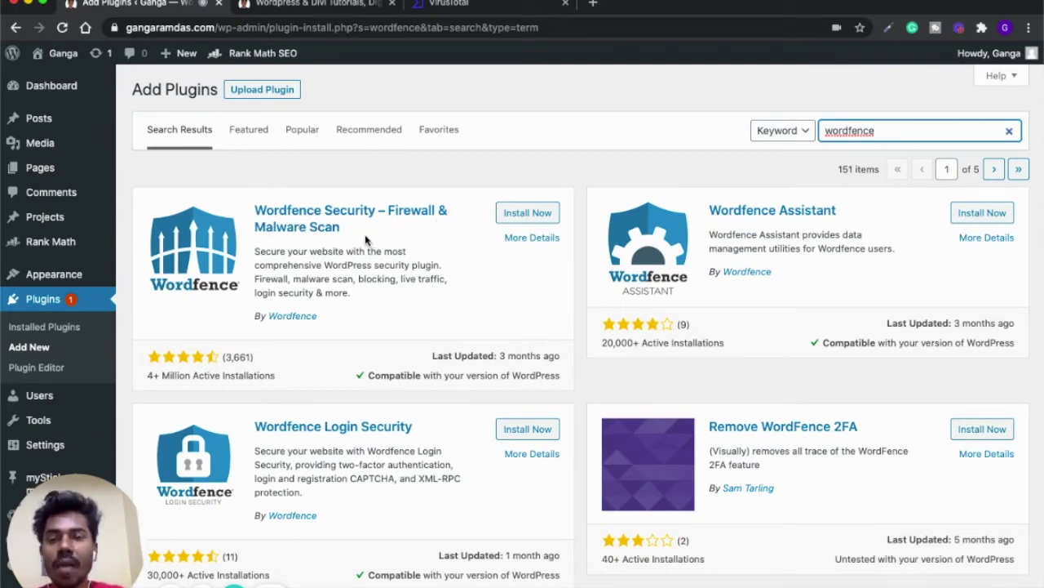
{"action": "triple_click", "coordinate": [205, 373]}
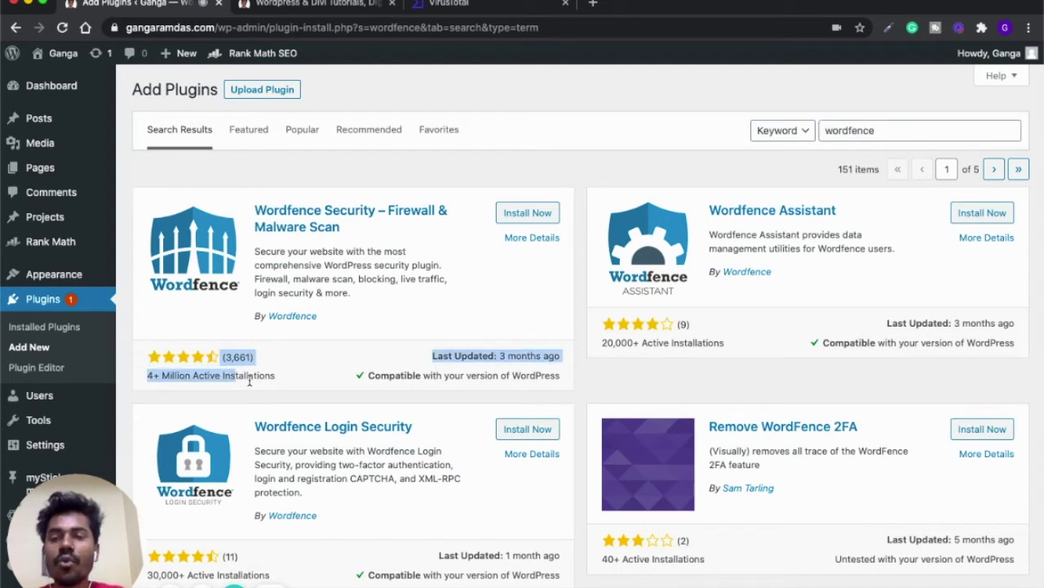
{"action": "left_click", "coordinate": [320, 379]}
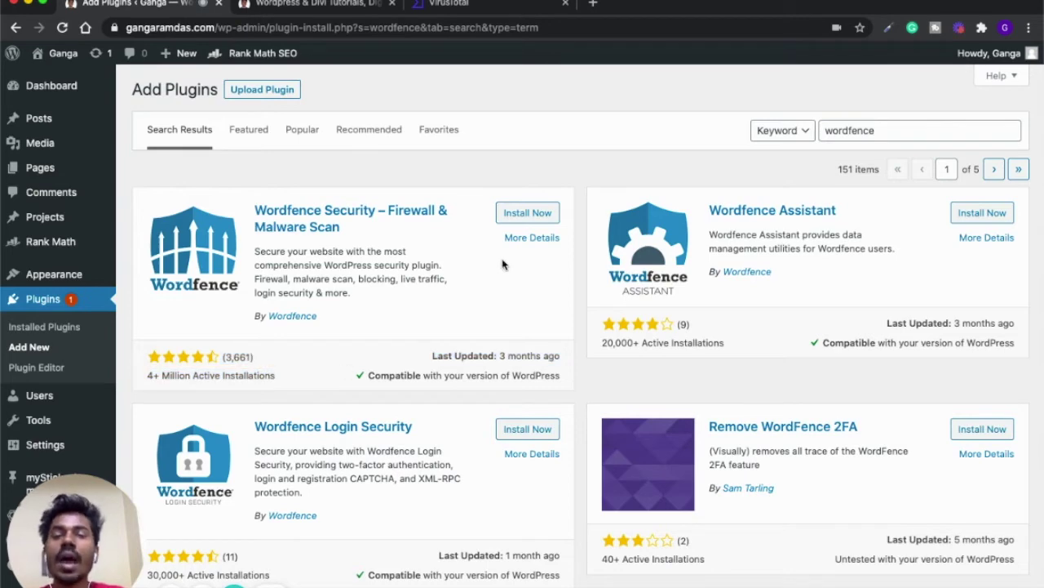
Install Wordfence Security and enter the alert email beginning 'info@ganga'.
{"action": "left_click", "coordinate": [526, 217]}
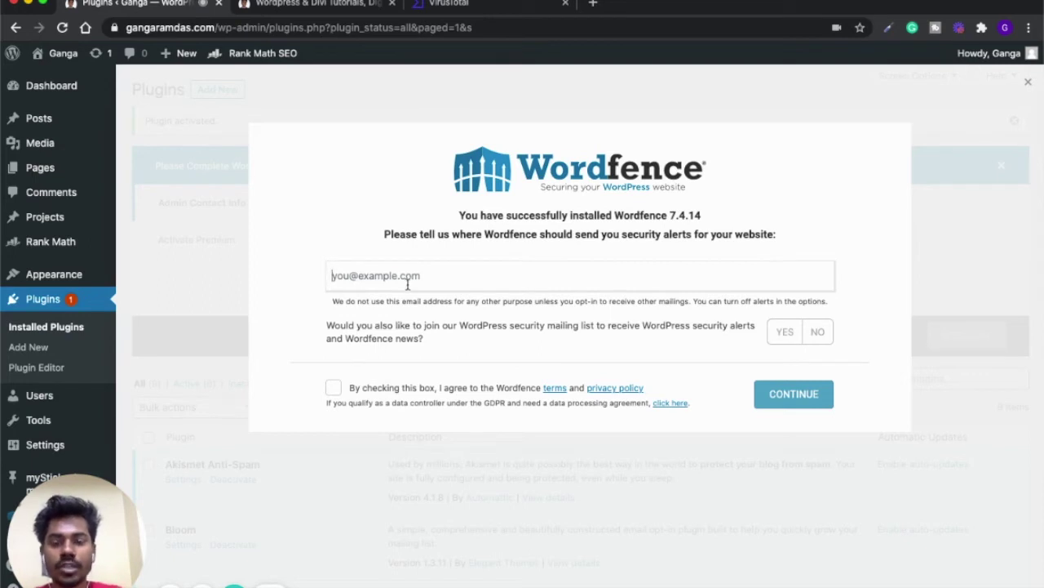
{"action": "type", "text": "gang"}
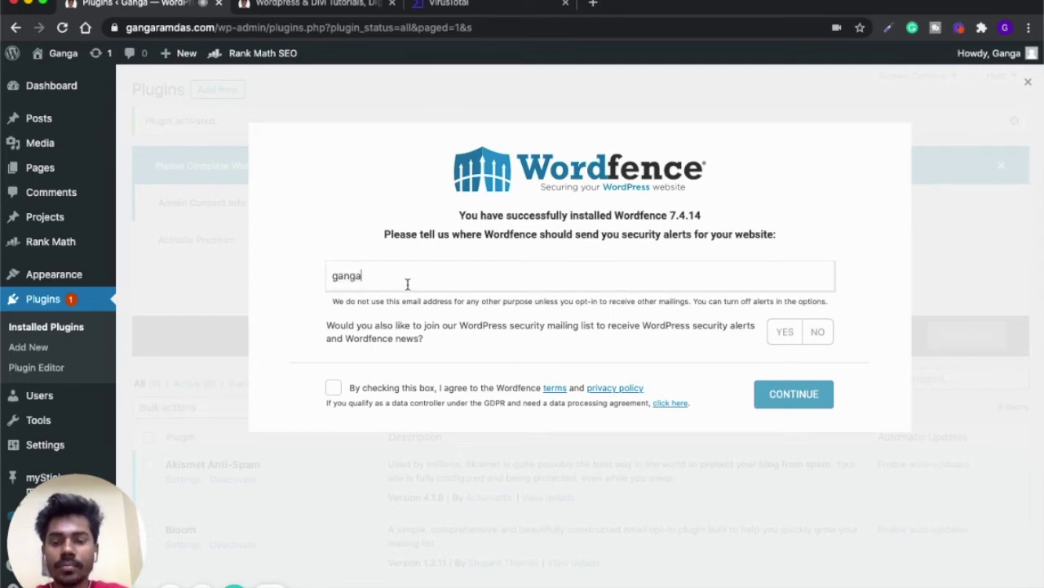
{"action": "type", "text": "a"}
{"action": "key", "text": "ctrl+a"}
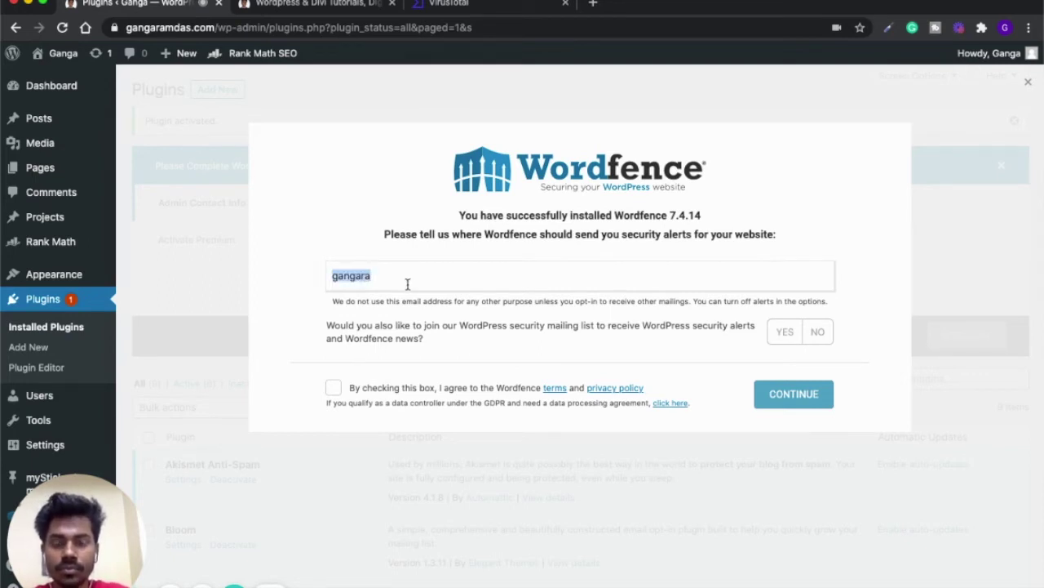
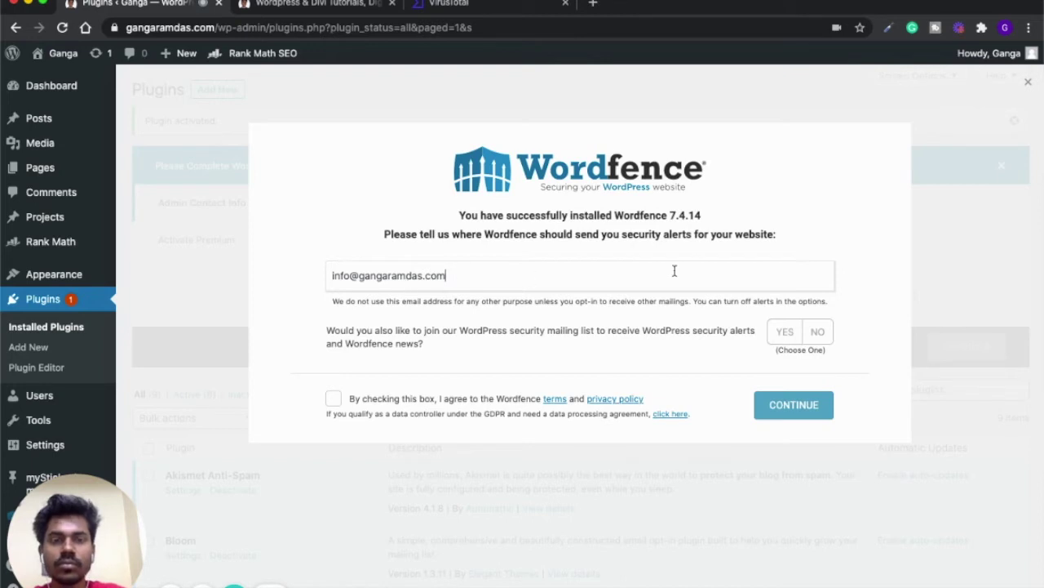
Accept the terms, decline the mailing list, and skip the premium license key.
{"action": "left_click", "coordinate": [333, 399]}
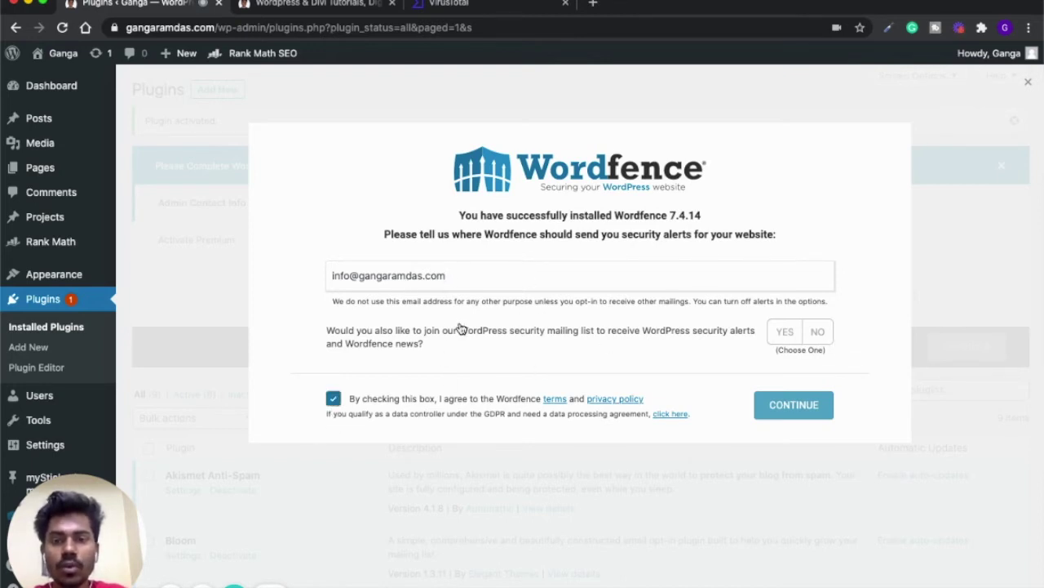
{"action": "left_click", "coordinate": [818, 331]}
{"action": "left_click", "coordinate": [795, 406]}
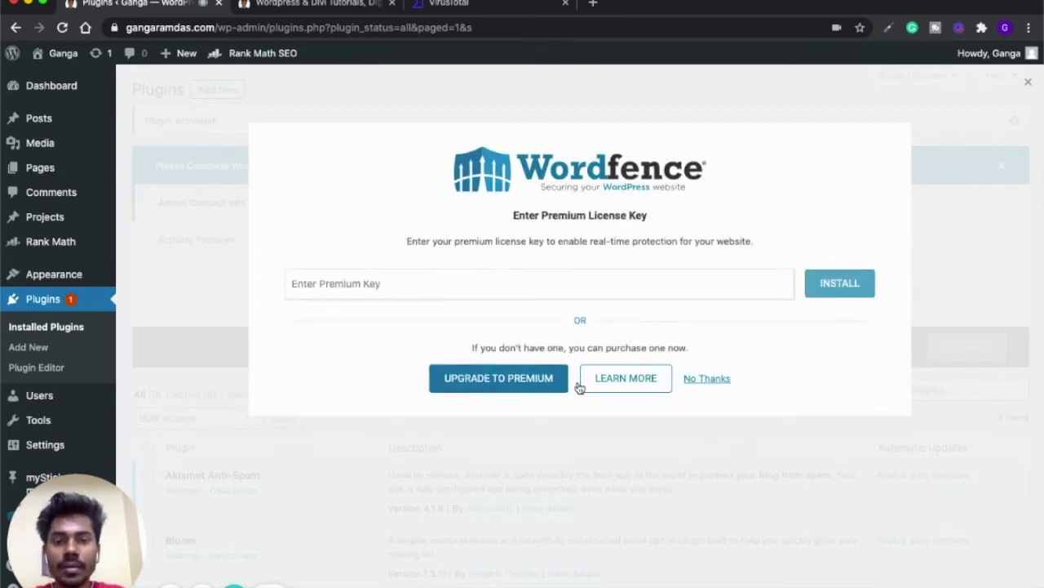
{"action": "left_click", "coordinate": [707, 378]}
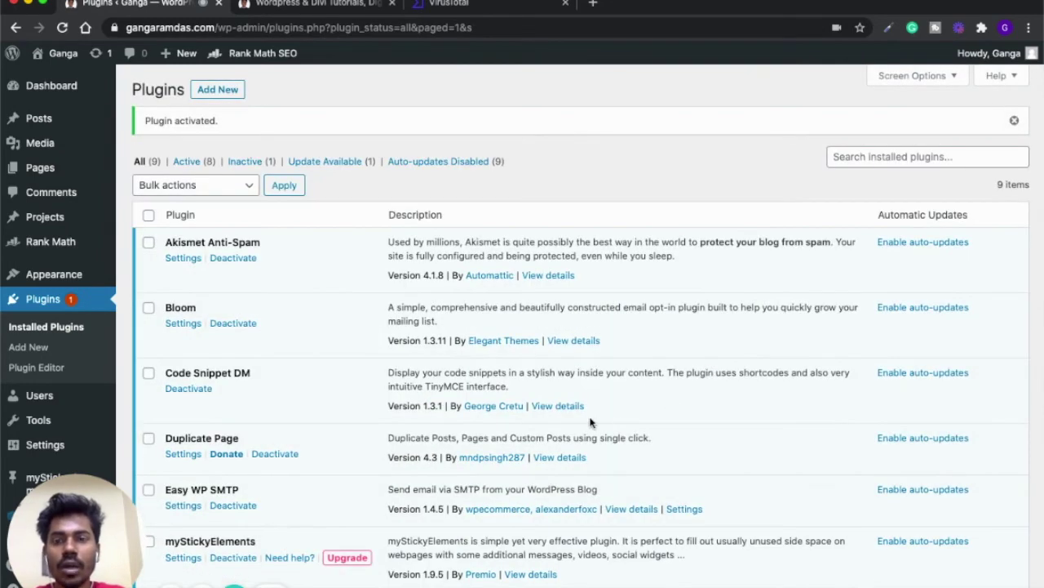
Open Wordfence's Scan page from the admin sidebar and start a new scan.
{"action": "scroll", "coordinate": [336, 427], "scroll_direction": "down", "scroll_amount": 1}
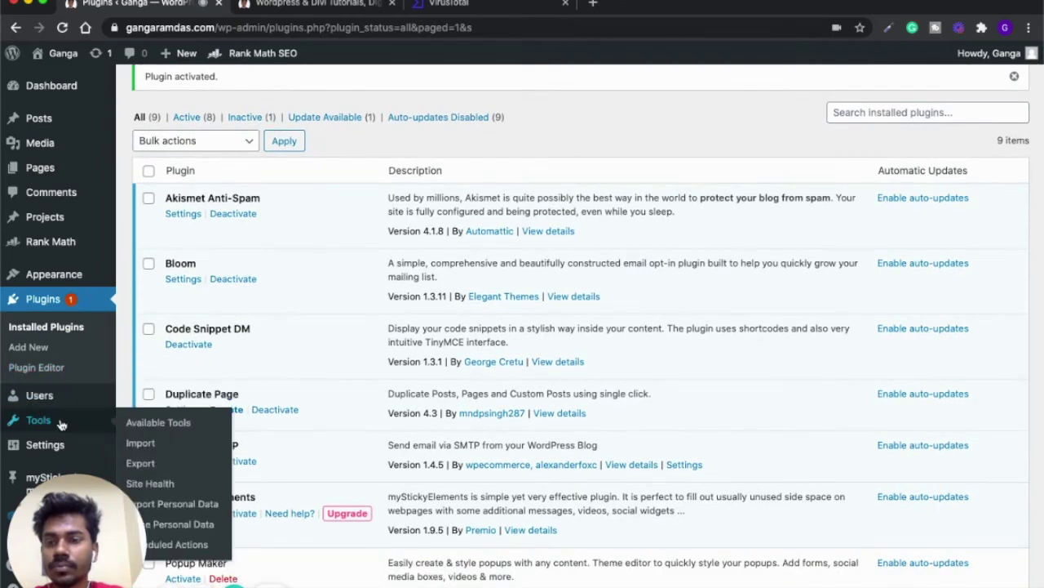
{"action": "scroll", "coordinate": [41, 420], "scroll_direction": "down", "scroll_amount": 1}
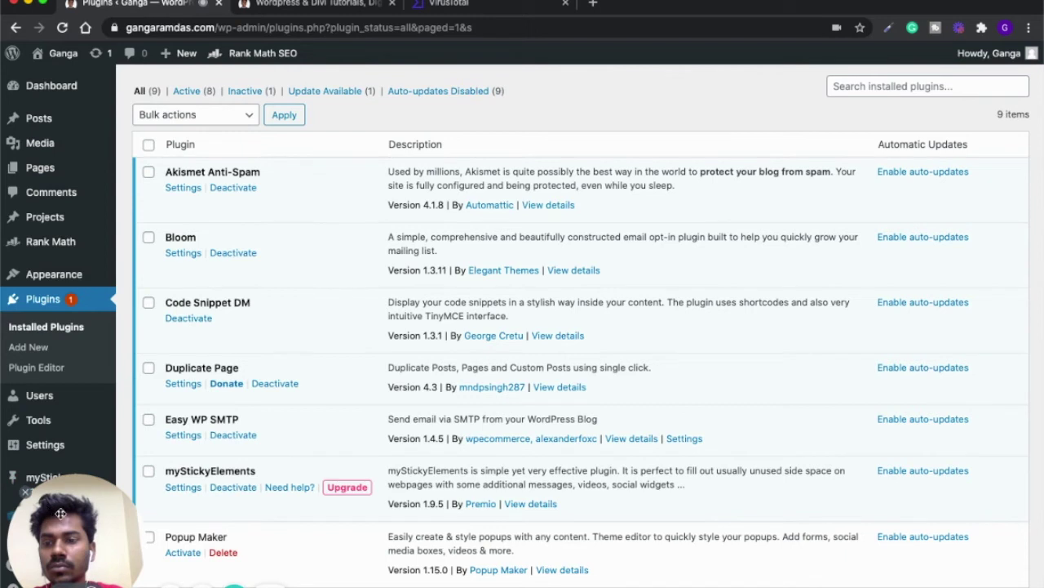
{"action": "left_click_drag", "start_coordinate": [57, 545], "coordinate": [135, 547]}
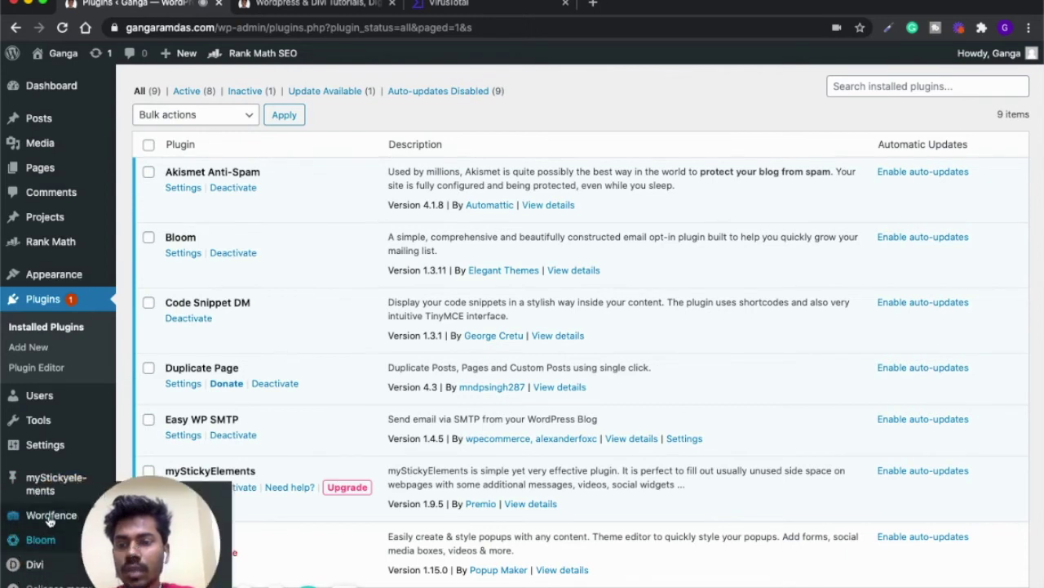
{"action": "mouse_move", "coordinate": [50, 515]}
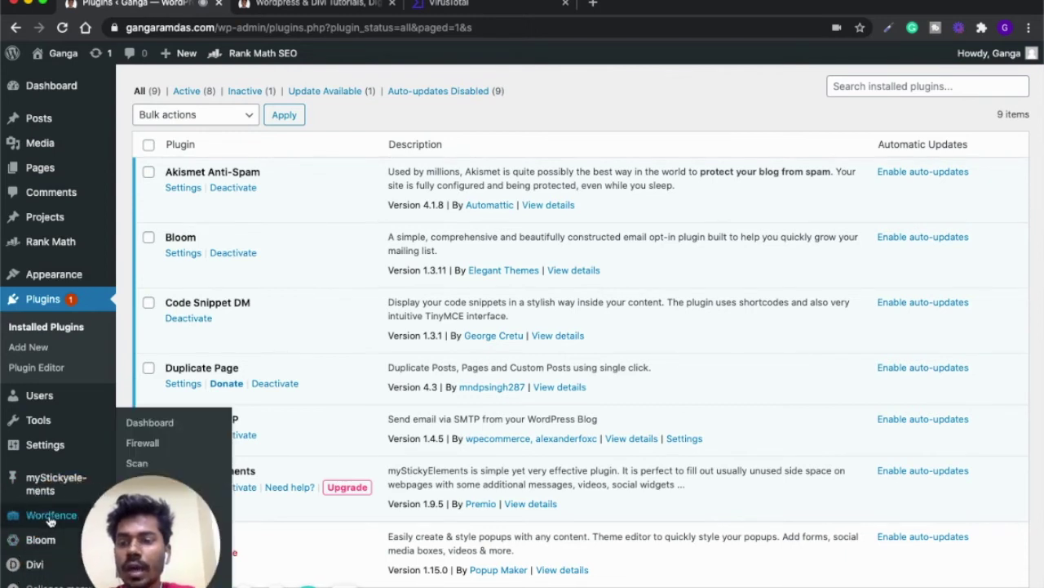
{"action": "left_click", "coordinate": [137, 463]}
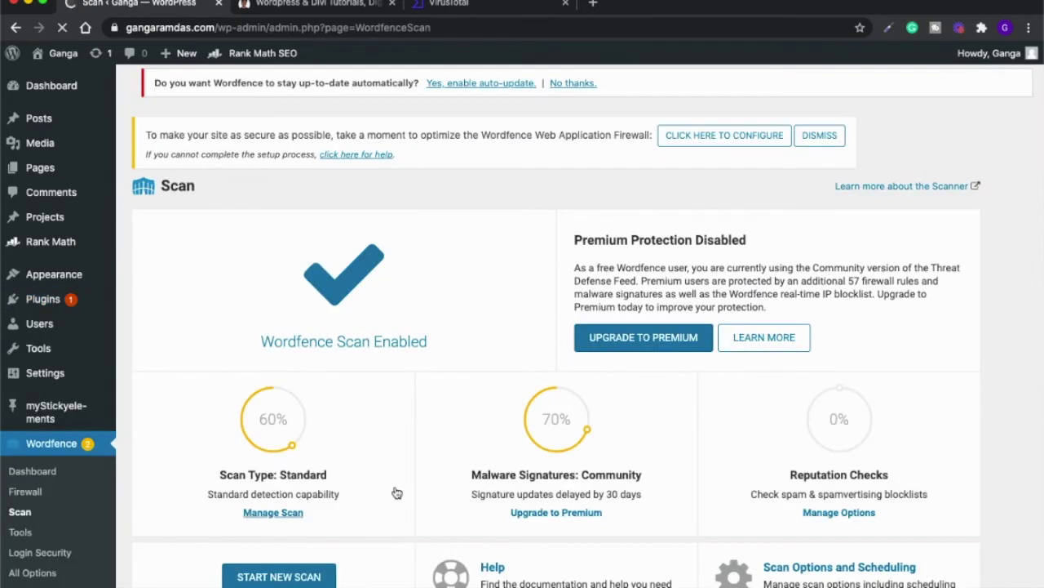
{"action": "scroll", "coordinate": [397, 492], "scroll_direction": "down", "scroll_amount": 2}
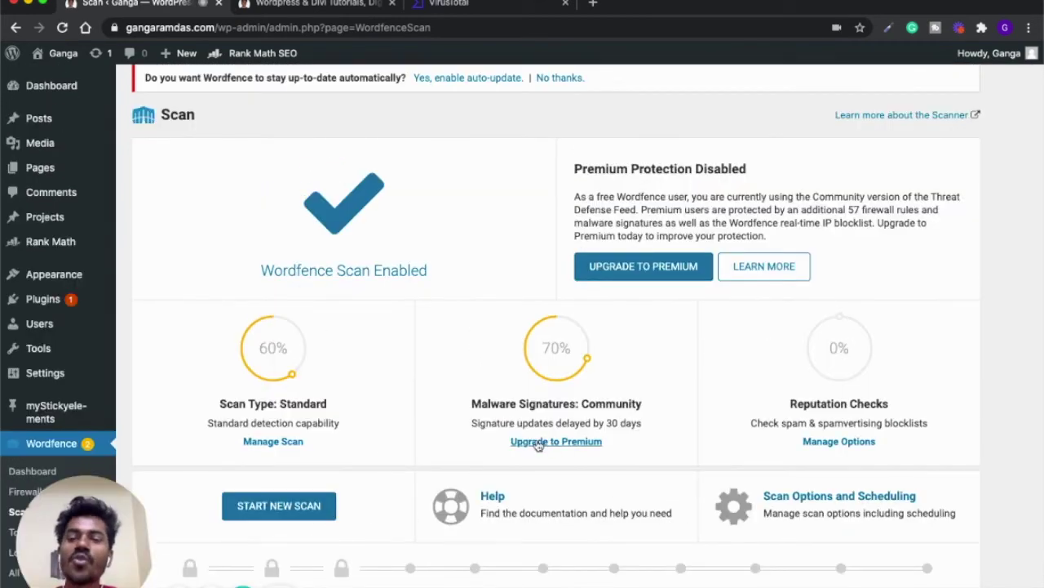
{"action": "left_click", "coordinate": [292, 507]}
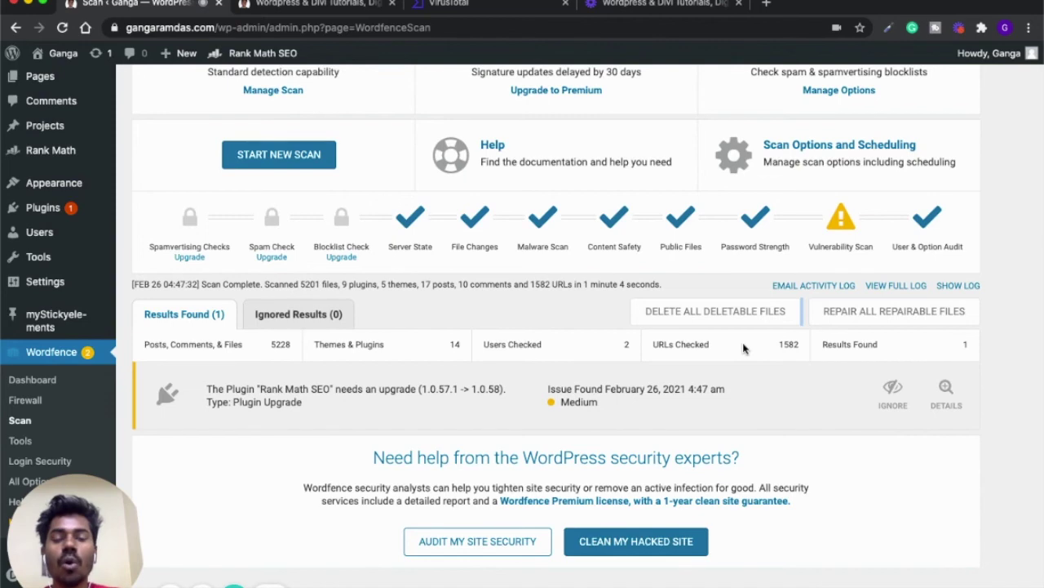
Review the scan results with the Rank Math issue, then switch to the gangaramdas.com homepage tab.
{"action": "scroll", "coordinate": [743, 349], "scroll_direction": "up", "scroll_amount": 1}
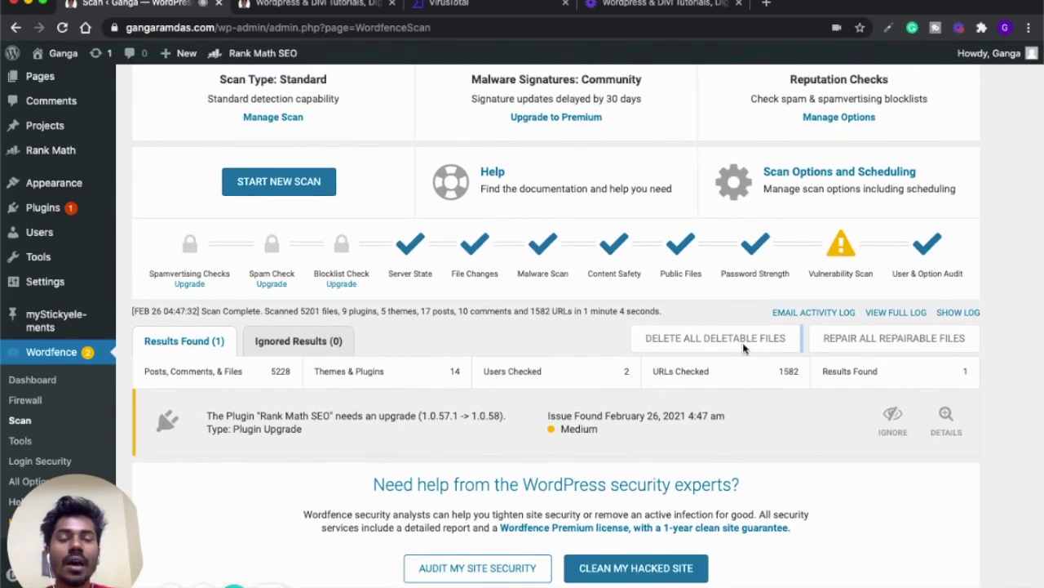
{"action": "scroll", "coordinate": [742, 349], "scroll_direction": "up", "scroll_amount": 2}
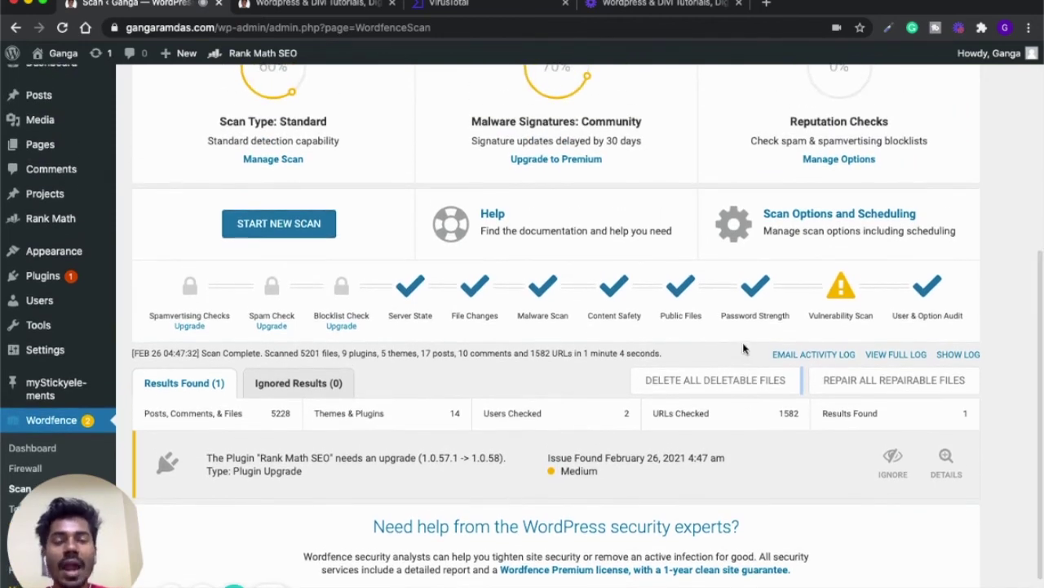
{"action": "scroll", "coordinate": [743, 349], "scroll_direction": "up", "scroll_amount": 3}
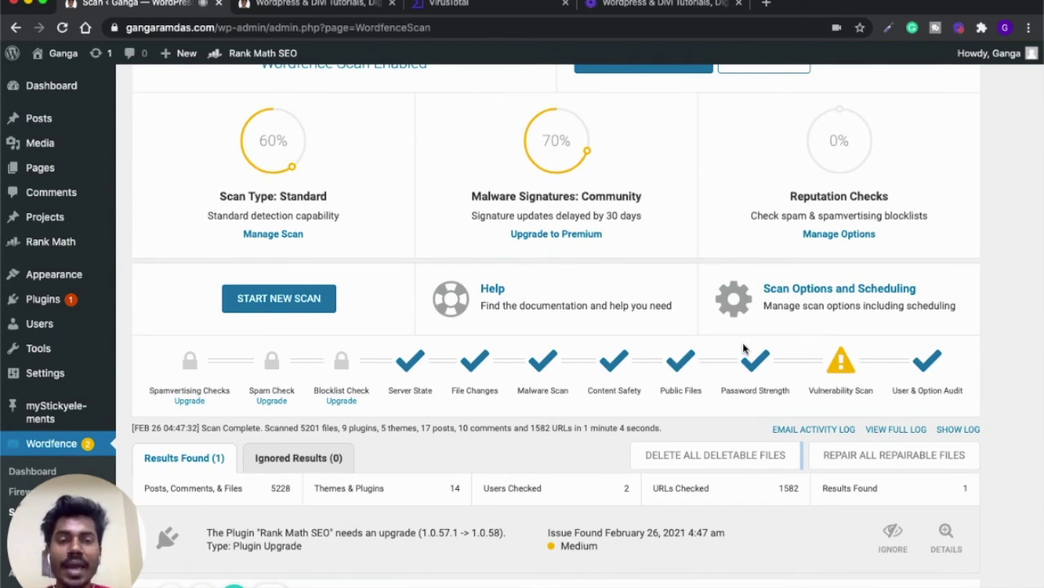
{"action": "scroll", "coordinate": [743, 349], "scroll_direction": "up", "scroll_amount": 1}
{"action": "scroll", "coordinate": [743, 349], "scroll_direction": "up", "scroll_amount": 6}
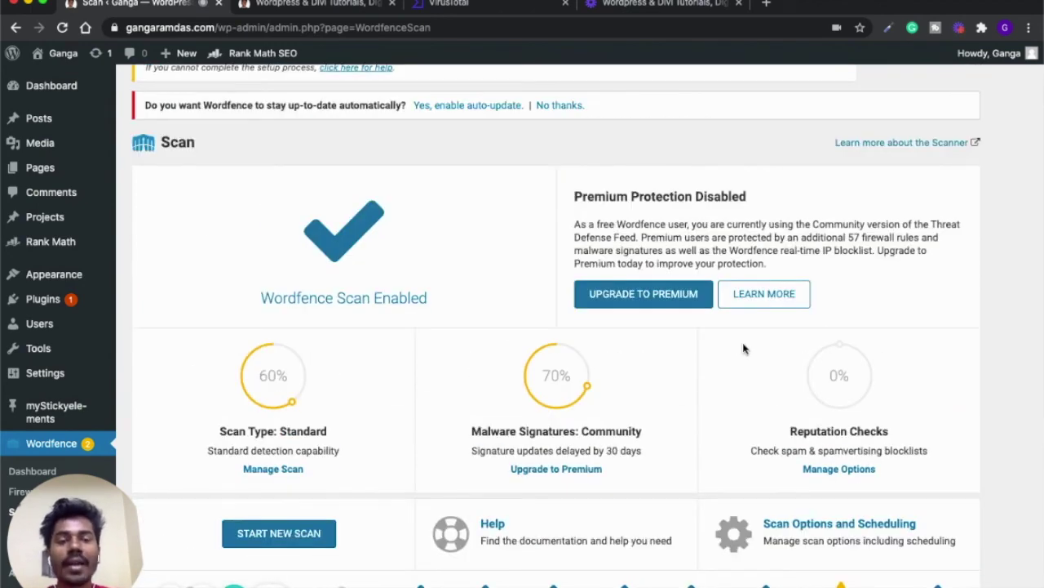
{"action": "scroll", "coordinate": [742, 349], "scroll_direction": "down", "scroll_amount": 1}
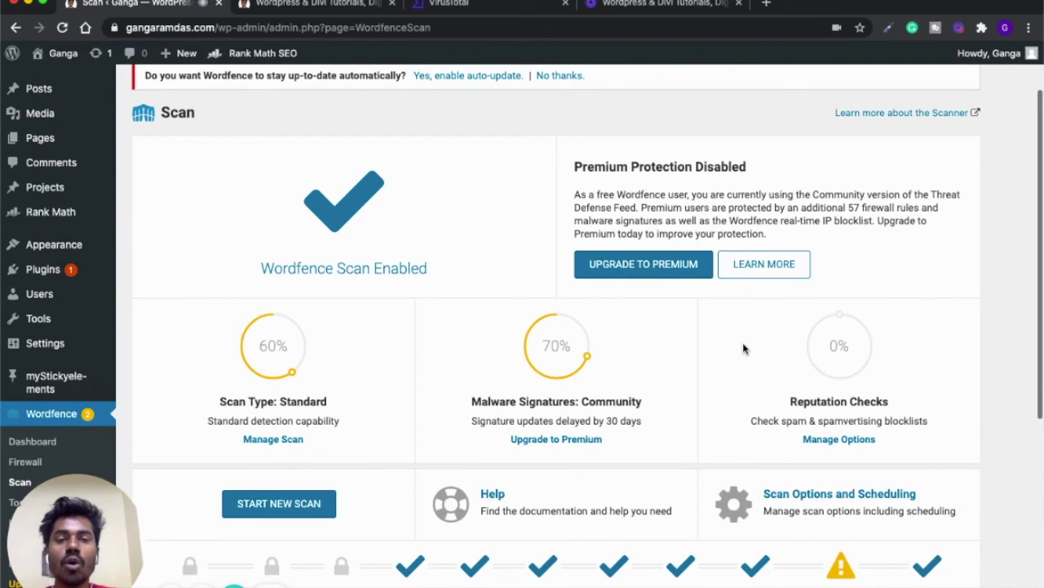
{"action": "scroll", "coordinate": [743, 349], "scroll_direction": "down", "scroll_amount": 2}
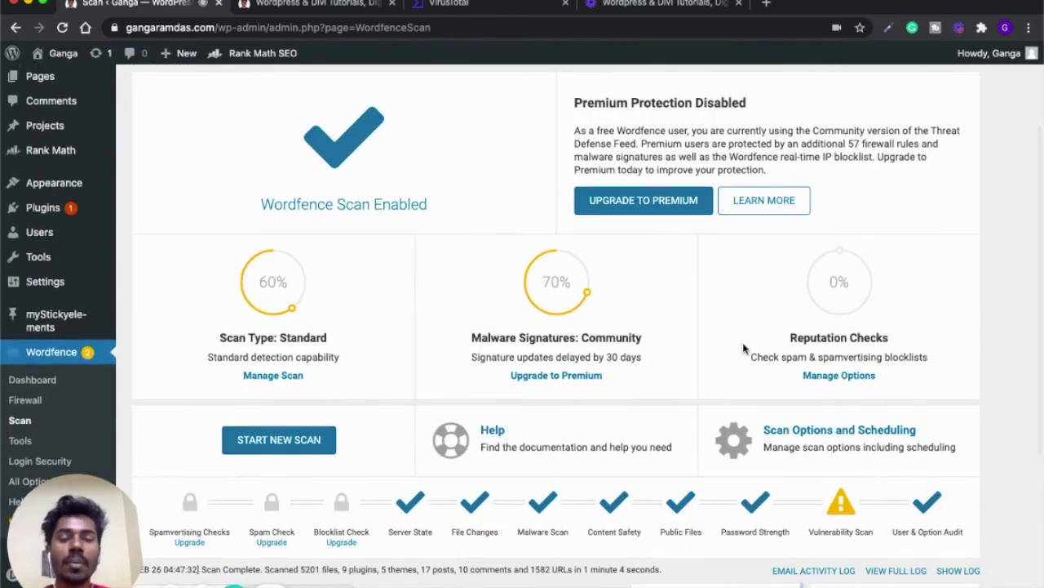
{"action": "scroll", "coordinate": [649, 333], "scroll_direction": "down", "scroll_amount": 1}
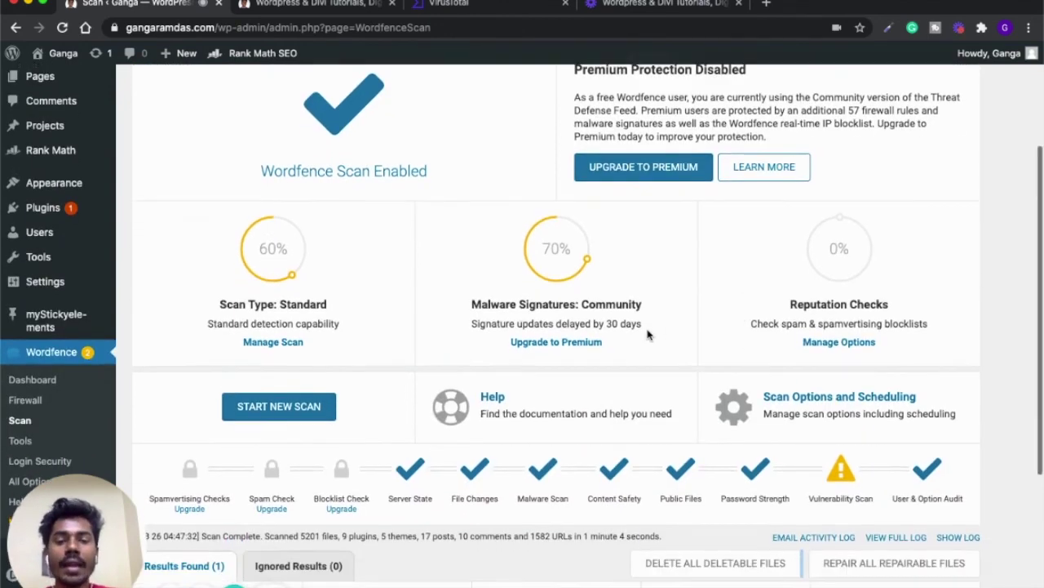
{"action": "scroll", "coordinate": [649, 333], "scroll_direction": "down", "scroll_amount": 2}
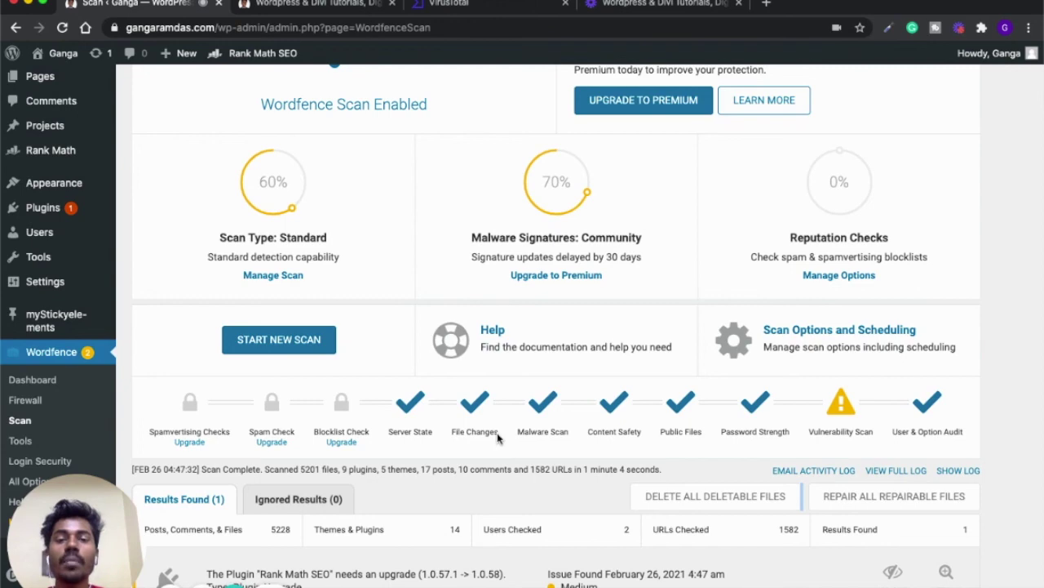
{"action": "key", "text": "ctrl+Tab"}
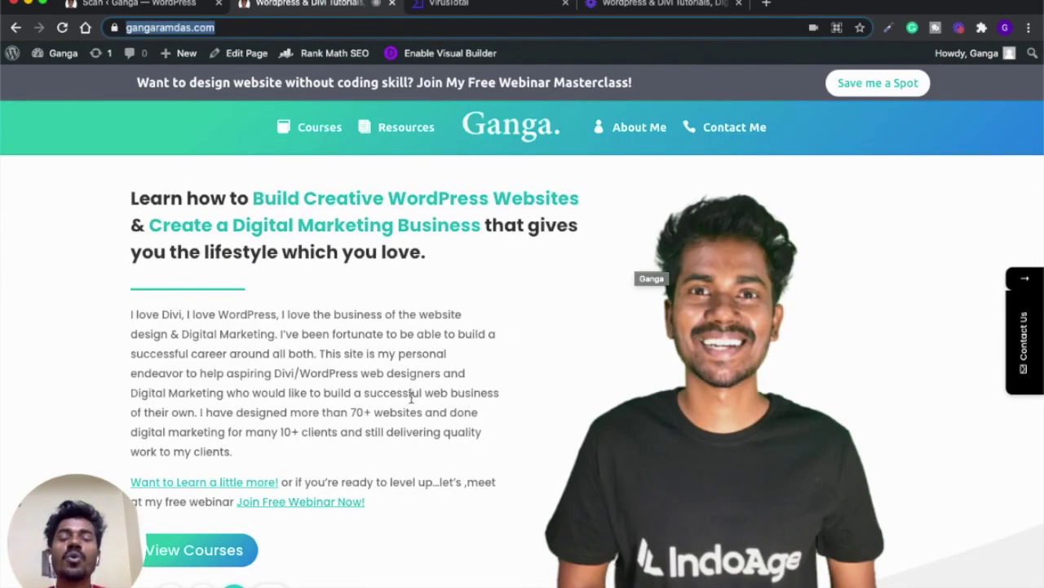